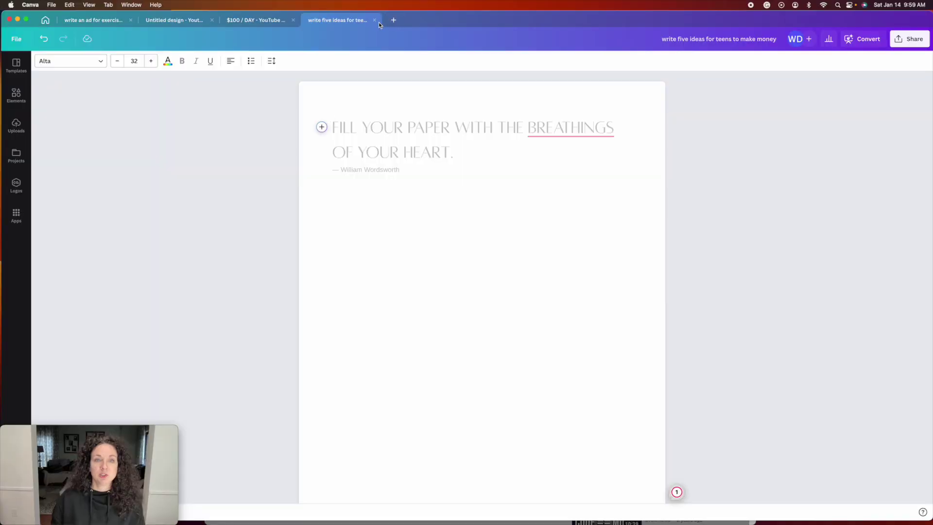
- Dismiss the create menu and browse the insert-block menu beside the doc's first line
left_click(394, 20)
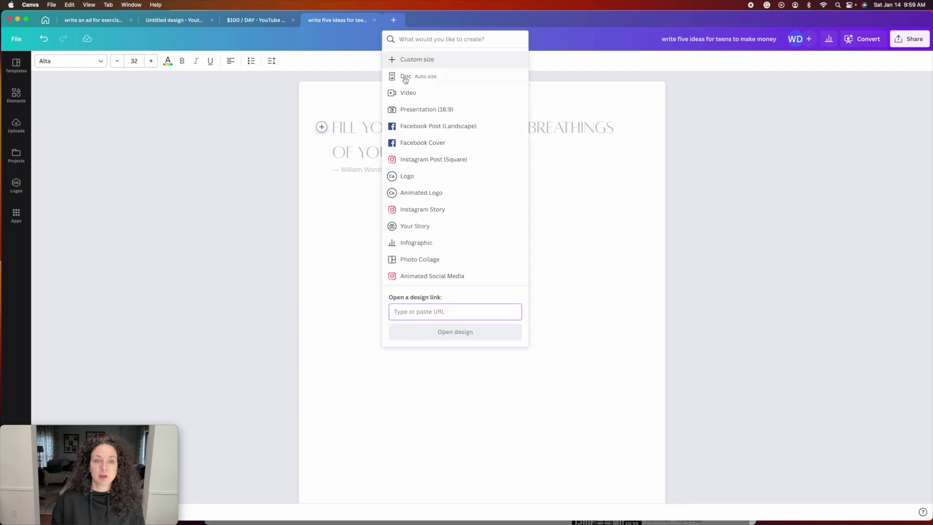
left_click(352, 96)
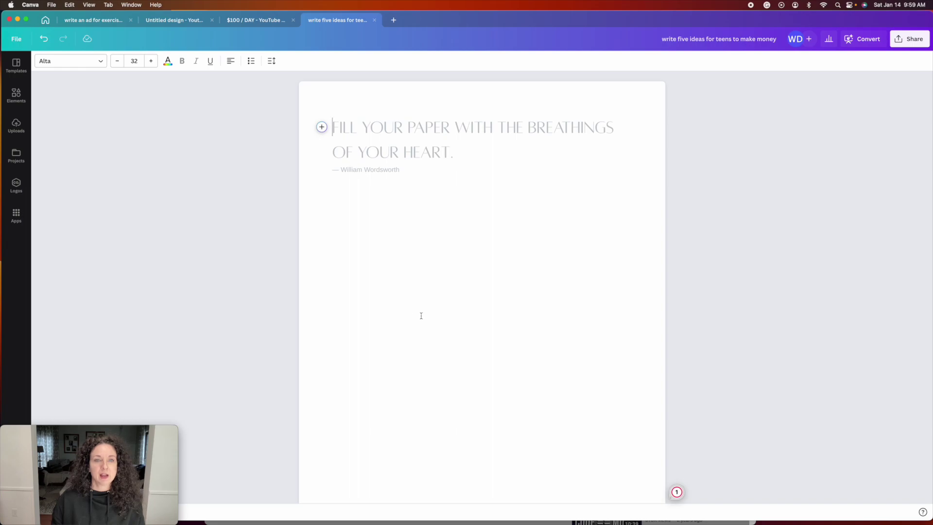
left_click(321, 127)
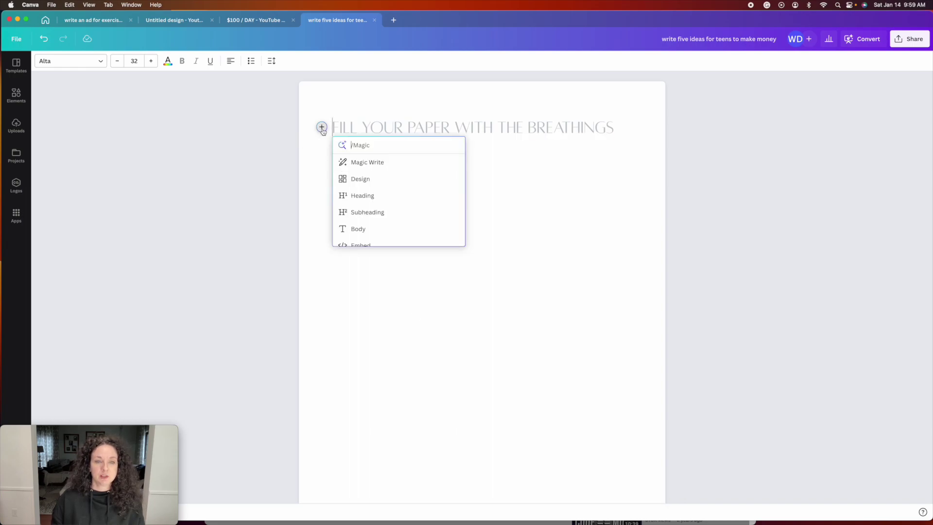
scroll(377, 201, "down", 1)
scroll(378, 202, "down", 6)
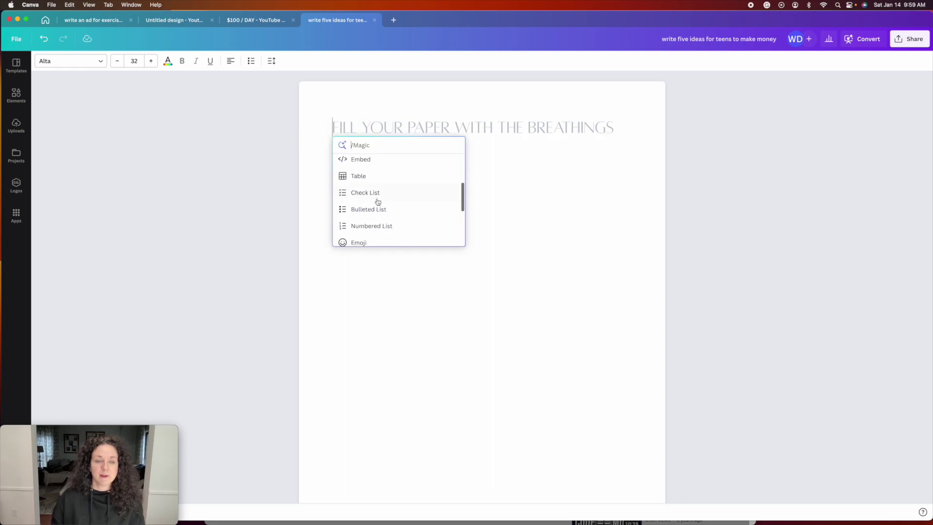
scroll(378, 202, "up", 7)
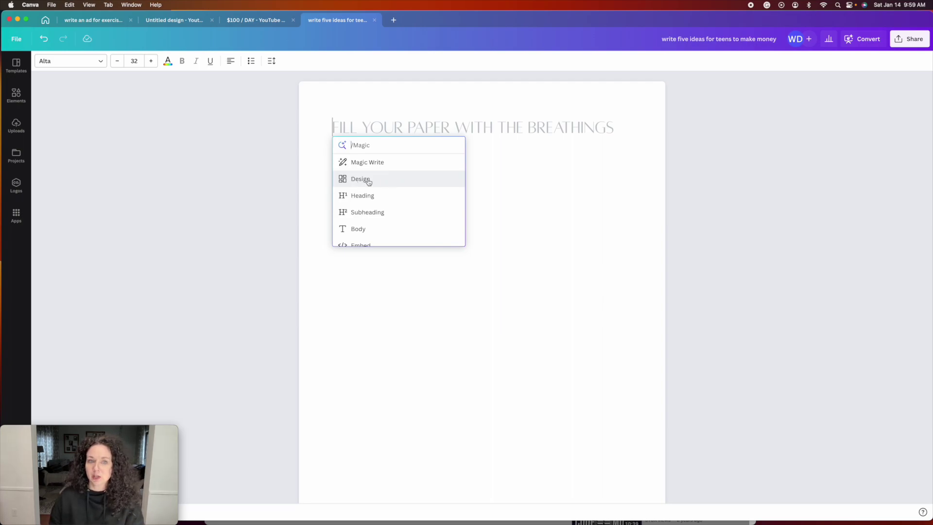
- Insert and save the 'Starting your business' banner design, leaving an empty line below it
left_click(364, 179)
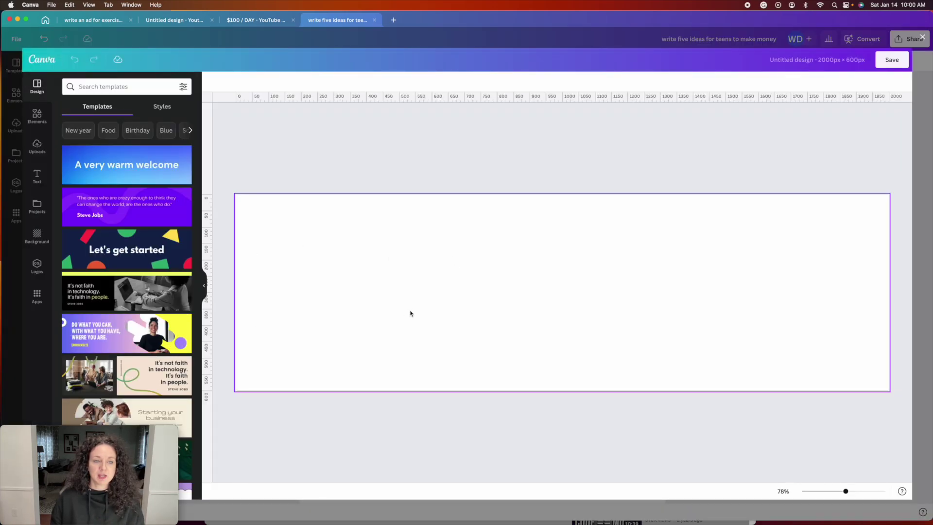
left_click(151, 407)
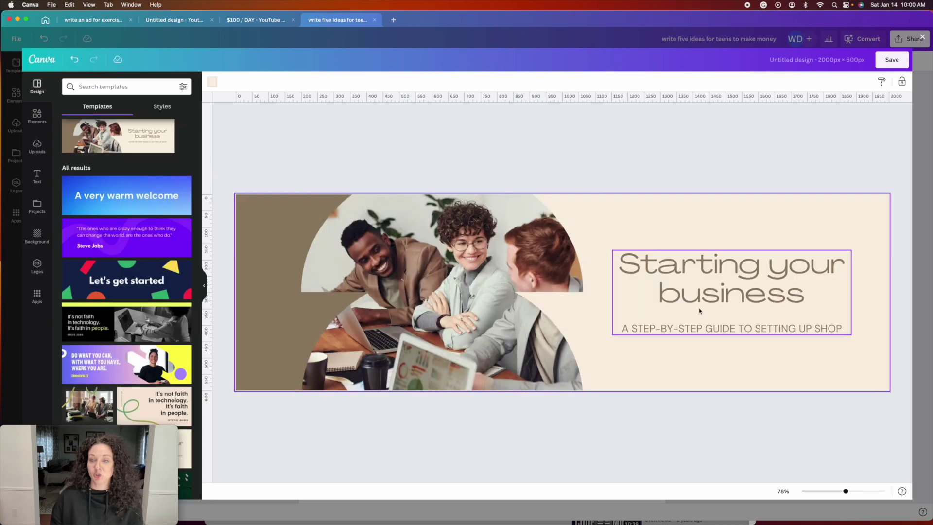
left_click(890, 61)
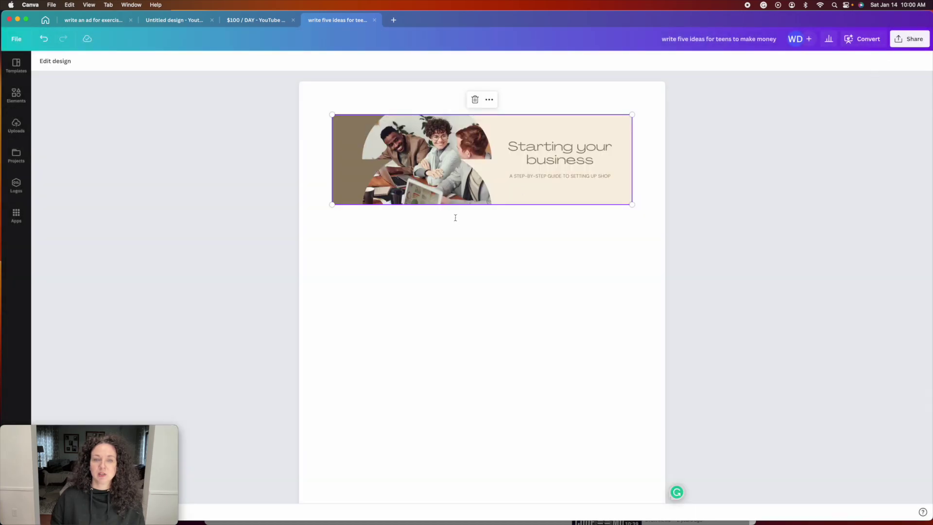
left_click(505, 269)
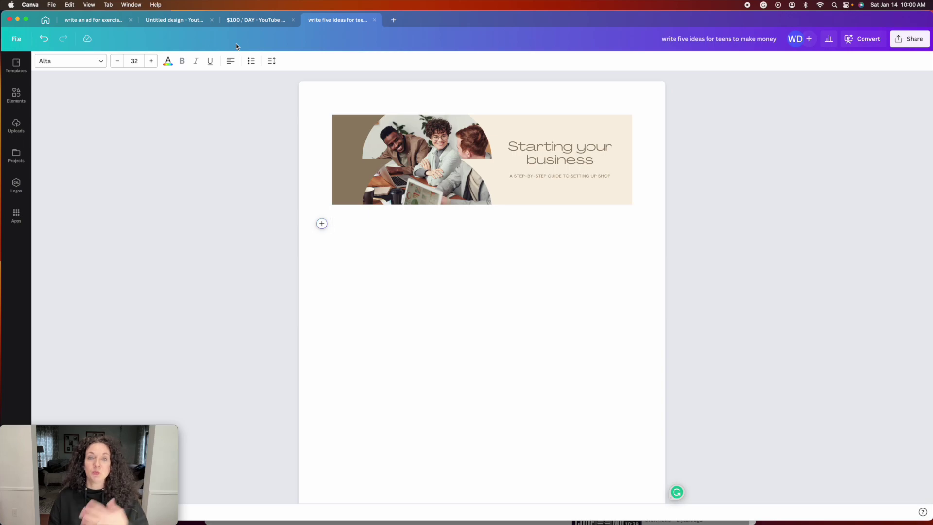
- Have Magic Write generate content from the prompt 'Create a 5 step guide to starting a business'
left_click(322, 224)
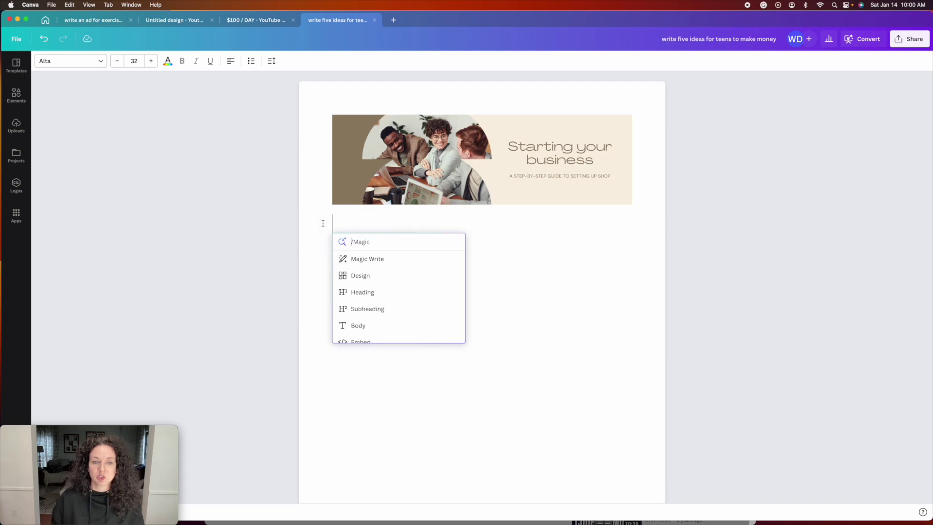
left_click(380, 259)
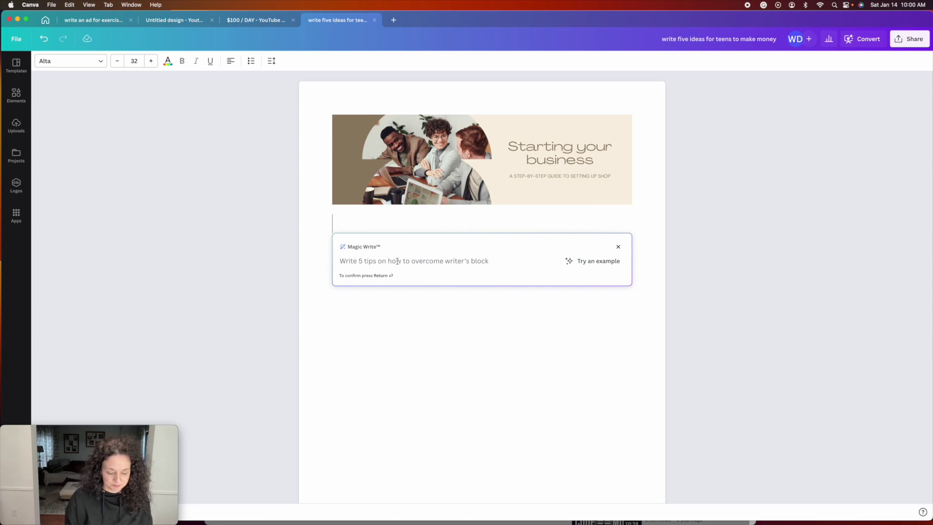
type("Create ")
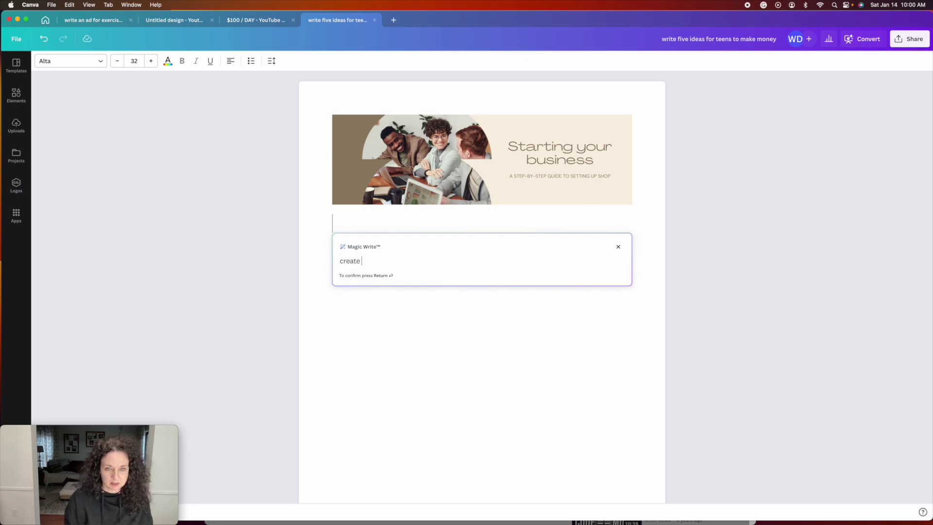
type("a 5 st")
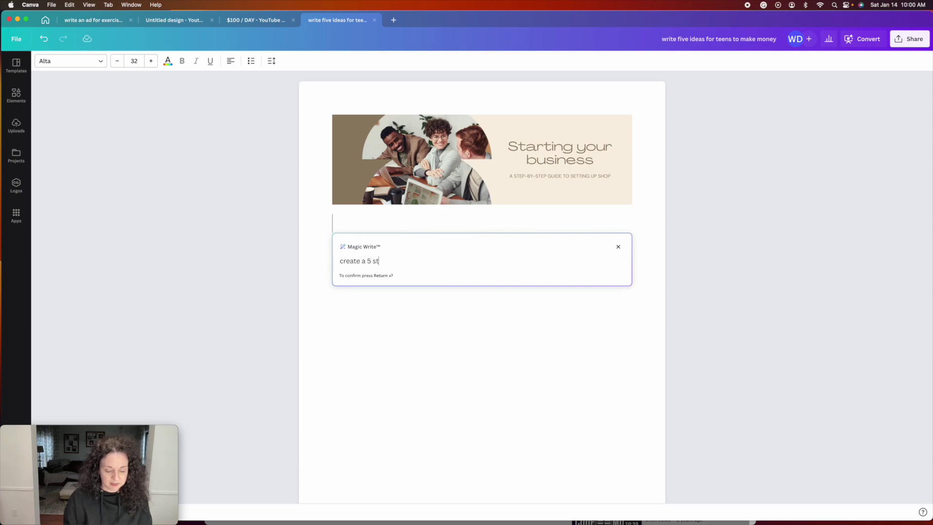
type("ep gui")
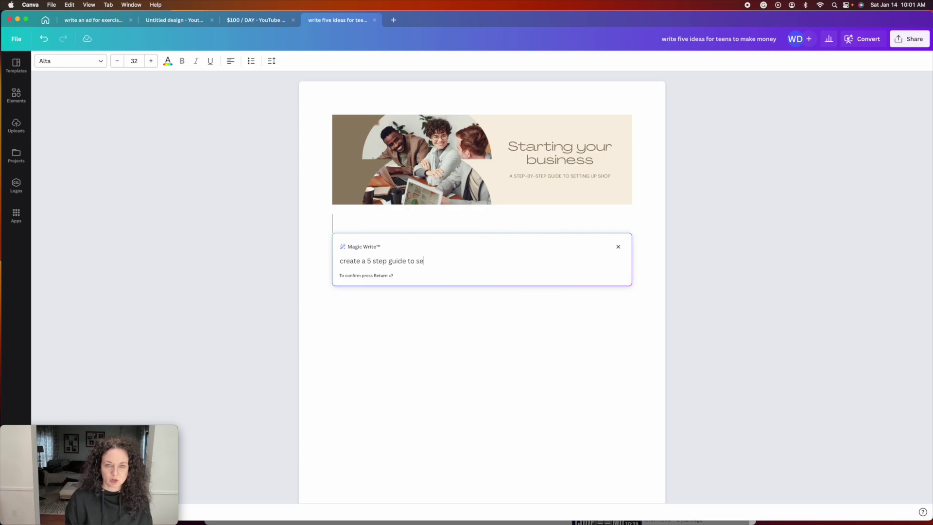
type("de to starting a bu")
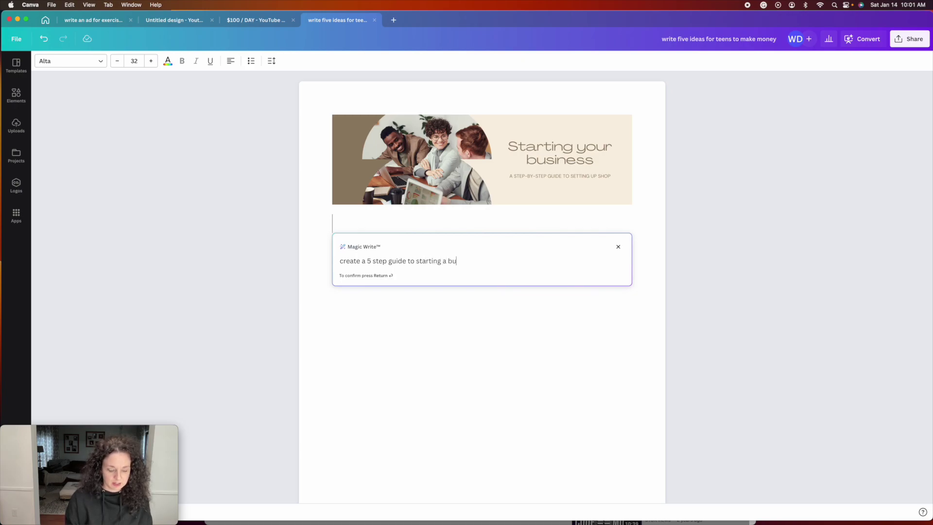
type("siness")
key("Return")
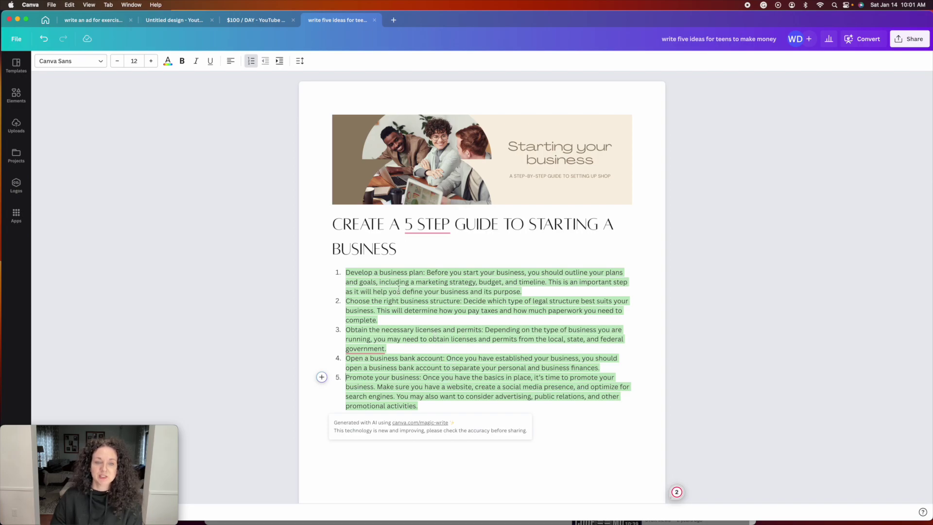
- Add an indented empty sub-item beneath step 1 of the guide
left_click(527, 291)
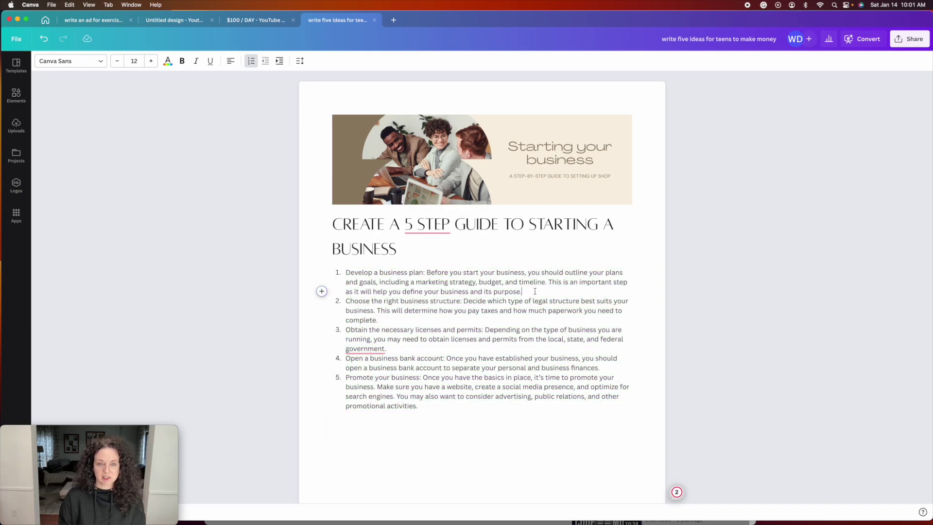
key("Return")
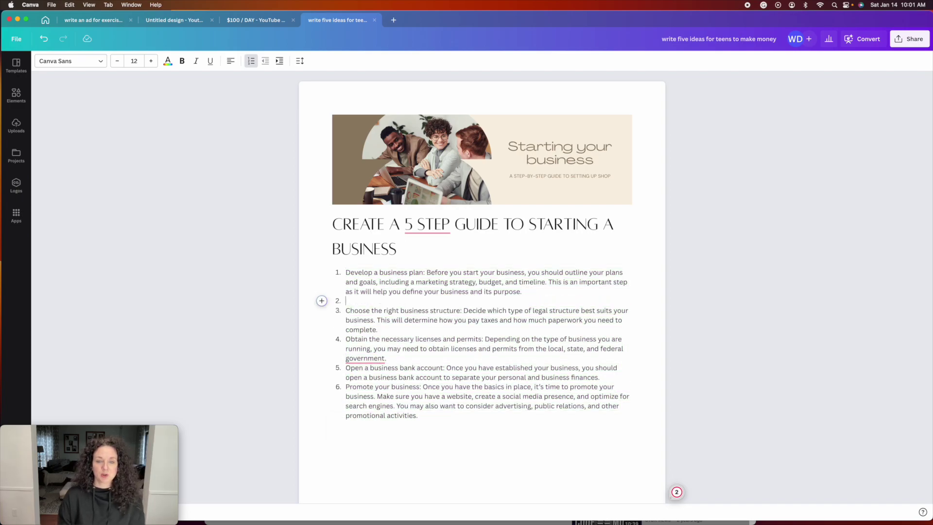
key("Tab")
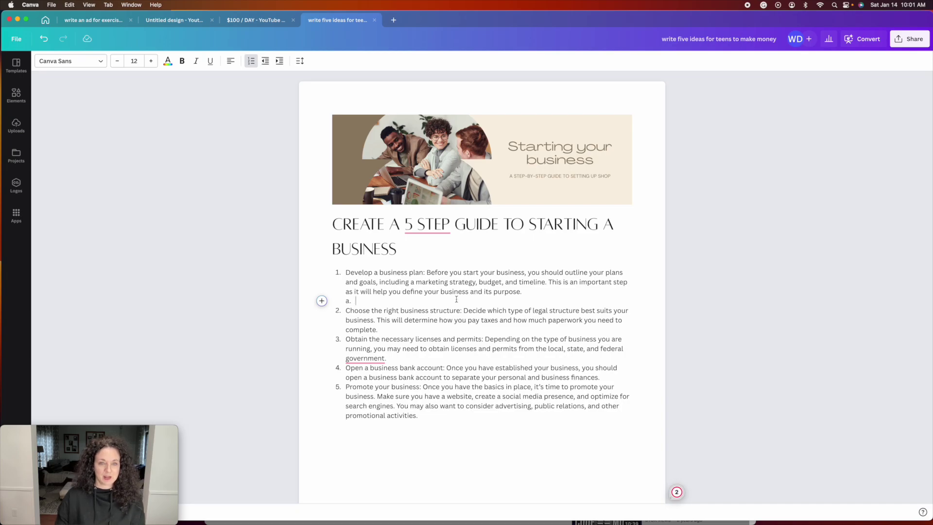
- Ask Magic Write 'how do you develop a business plan' in the new sub-item
left_click(322, 301)
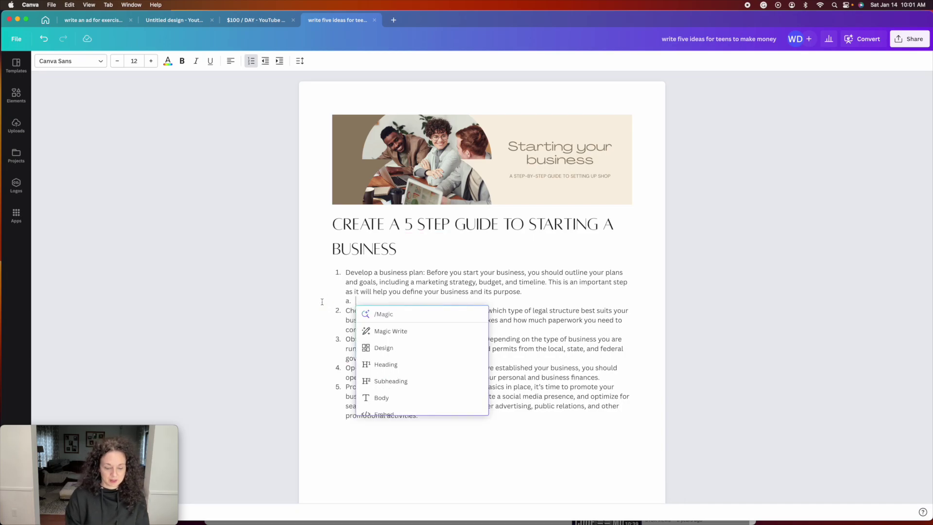
type("how")
key("BackSpace")
key("BackSpace")
key("BackSpace")
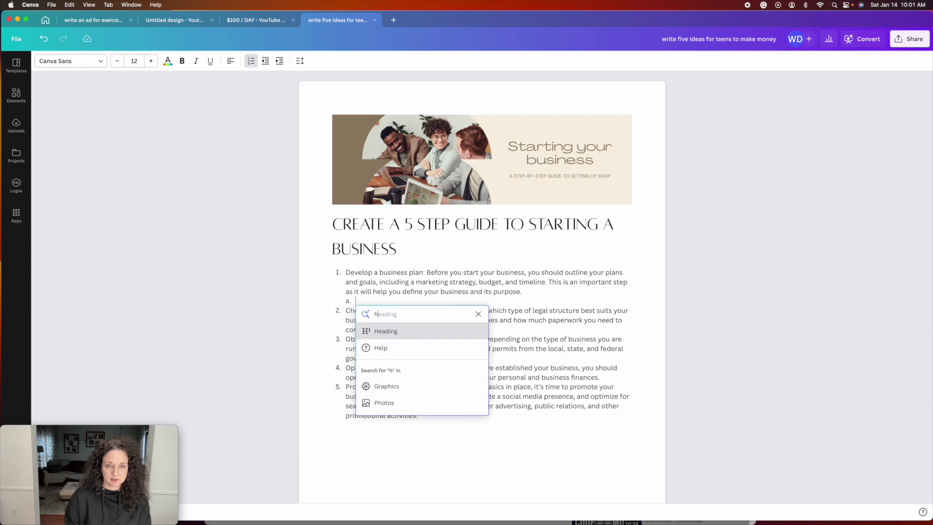
left_click(411, 330)
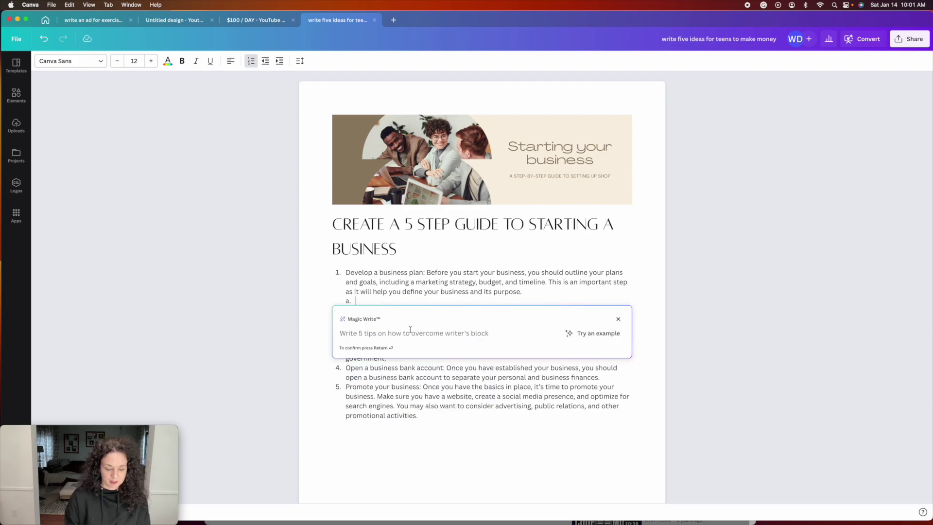
type("how d")
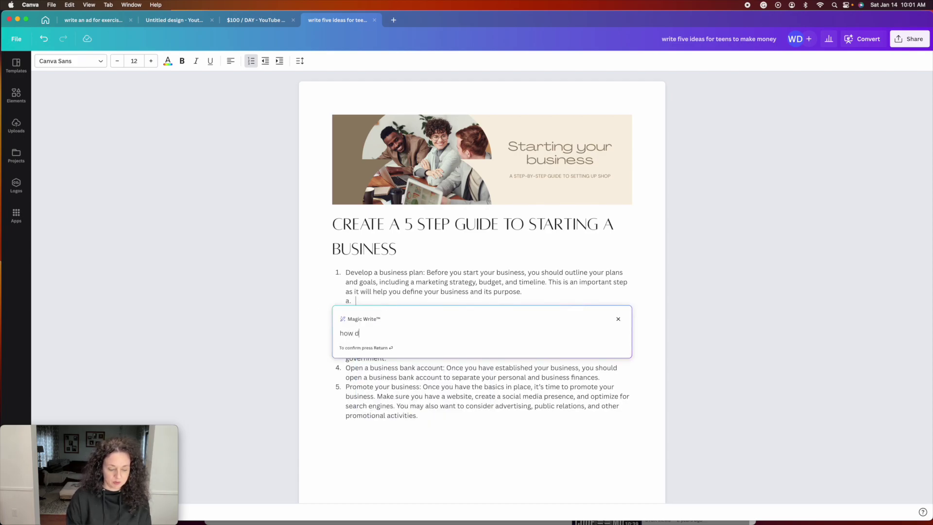
type("o you develop a")
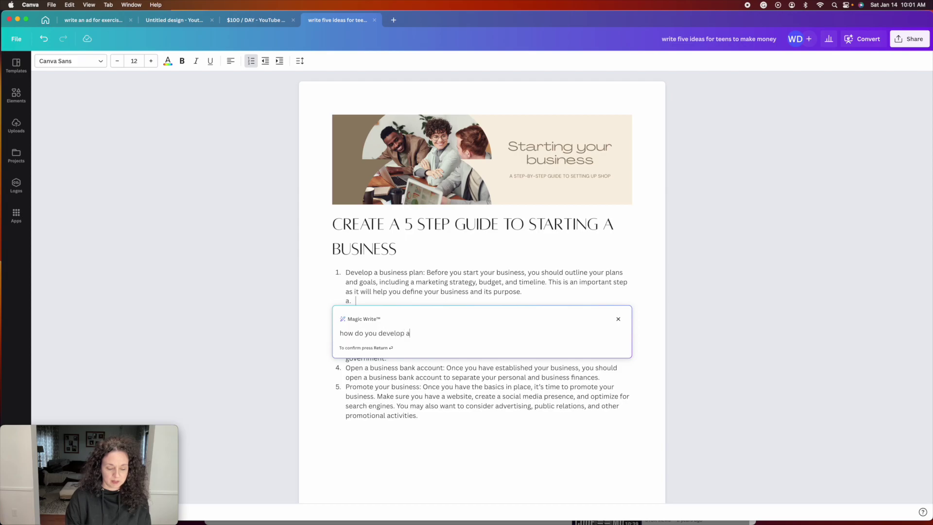
type(" business plan")
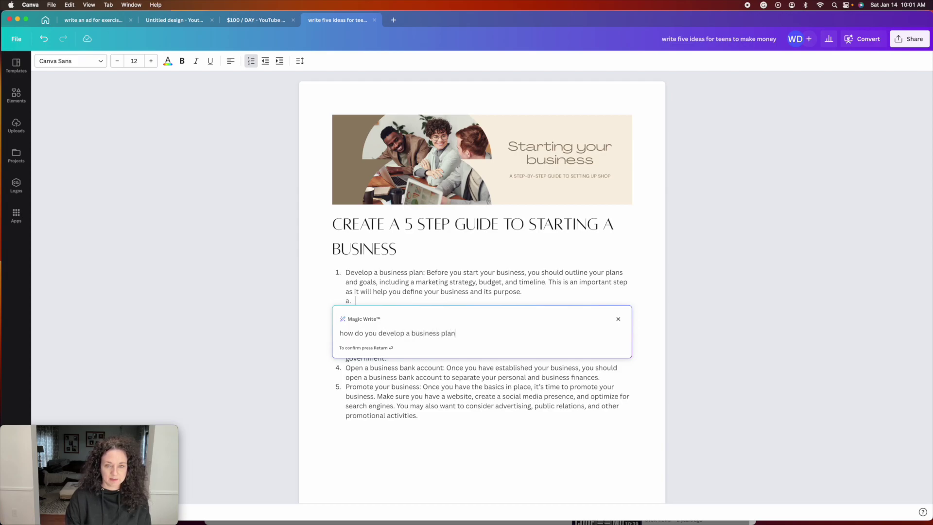
key("Return")
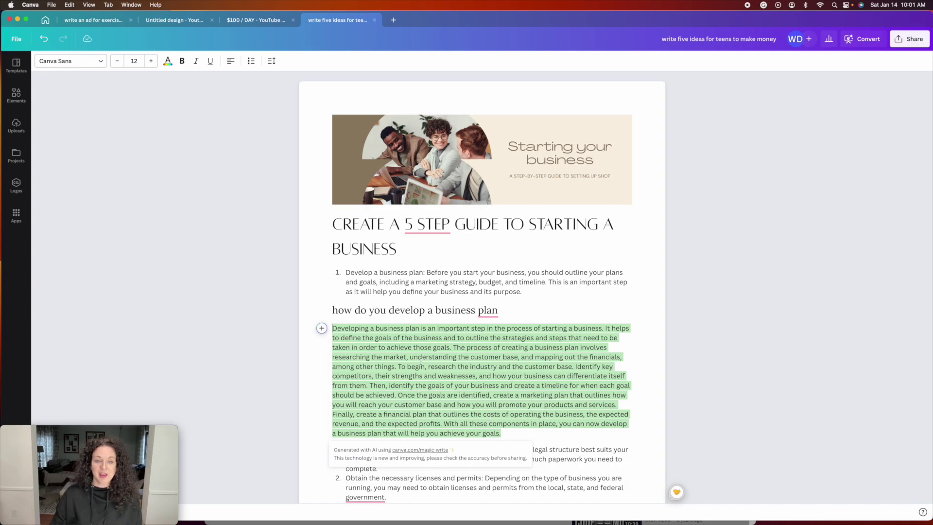
- Scroll through the doc to review the business-plan explanation added under step 1
scroll(421, 362, "down", 3)
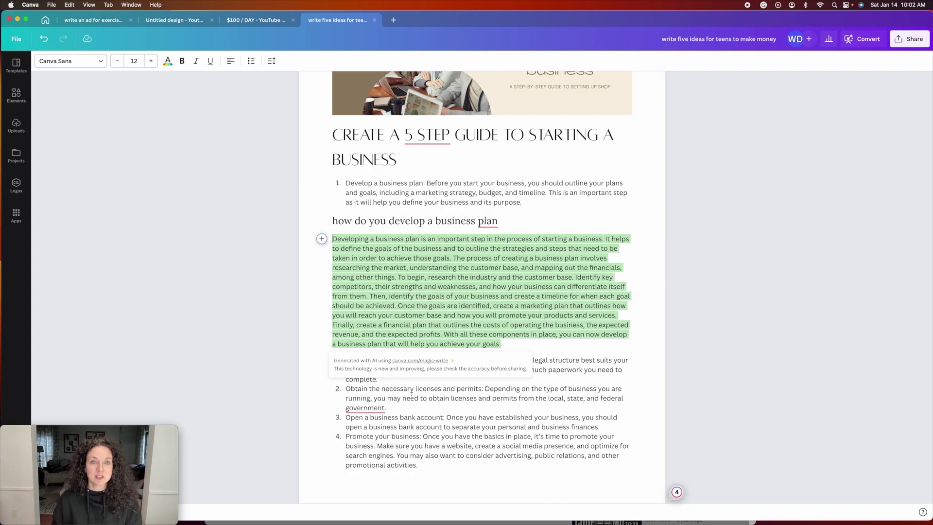
scroll(422, 173, "up", 3)
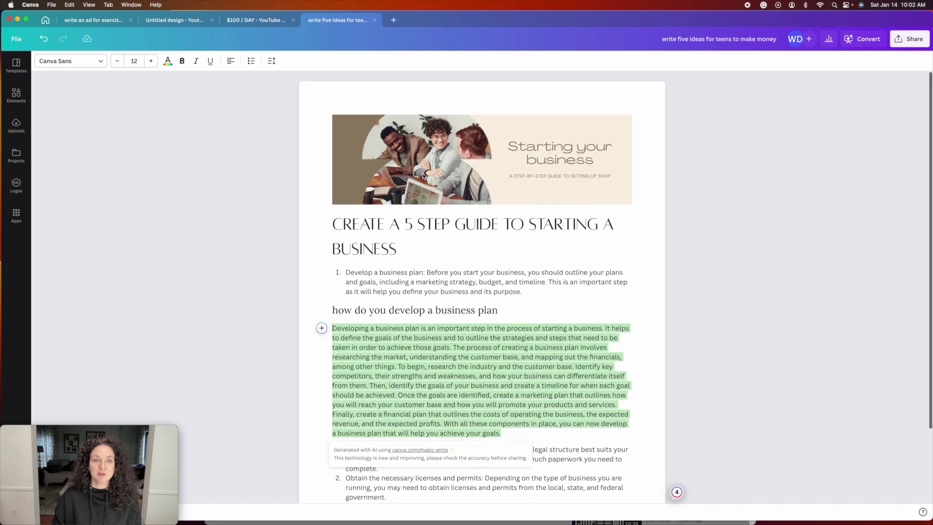